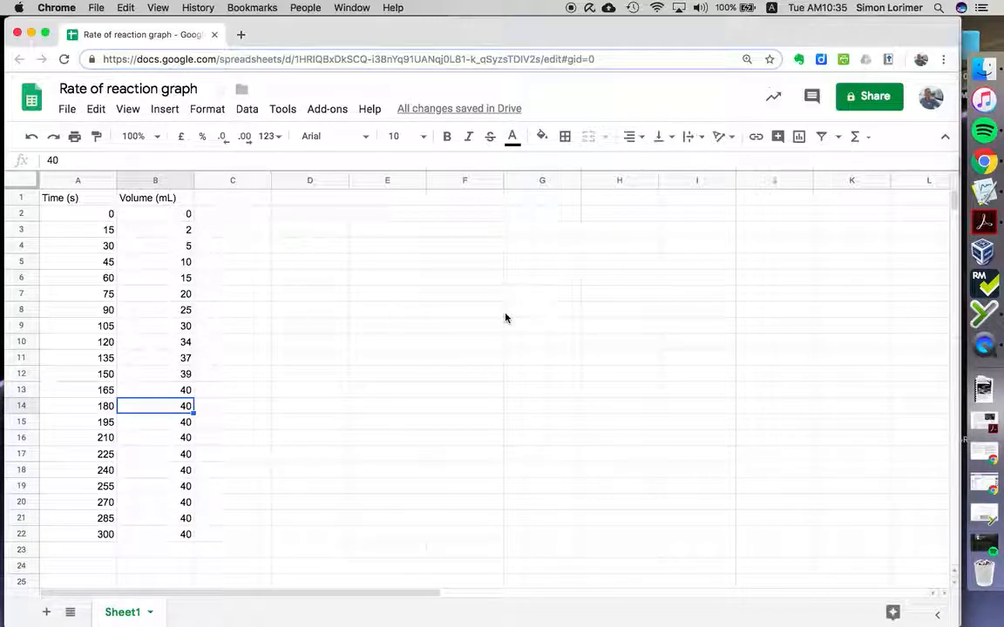
{"action": "left_click", "coordinate": [981, 193]}
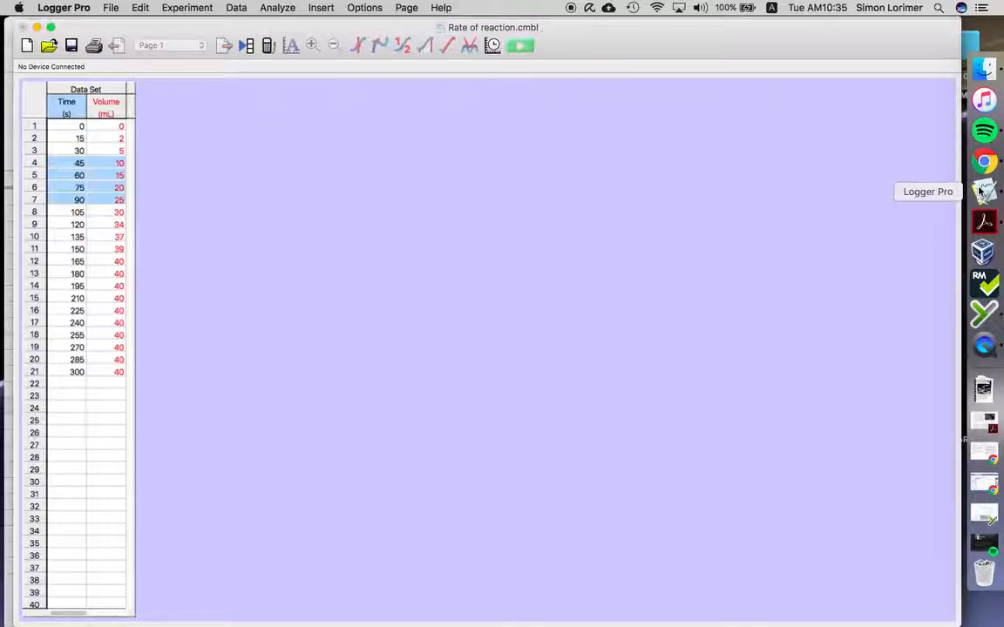
{"action": "left_click", "coordinate": [984, 164]}
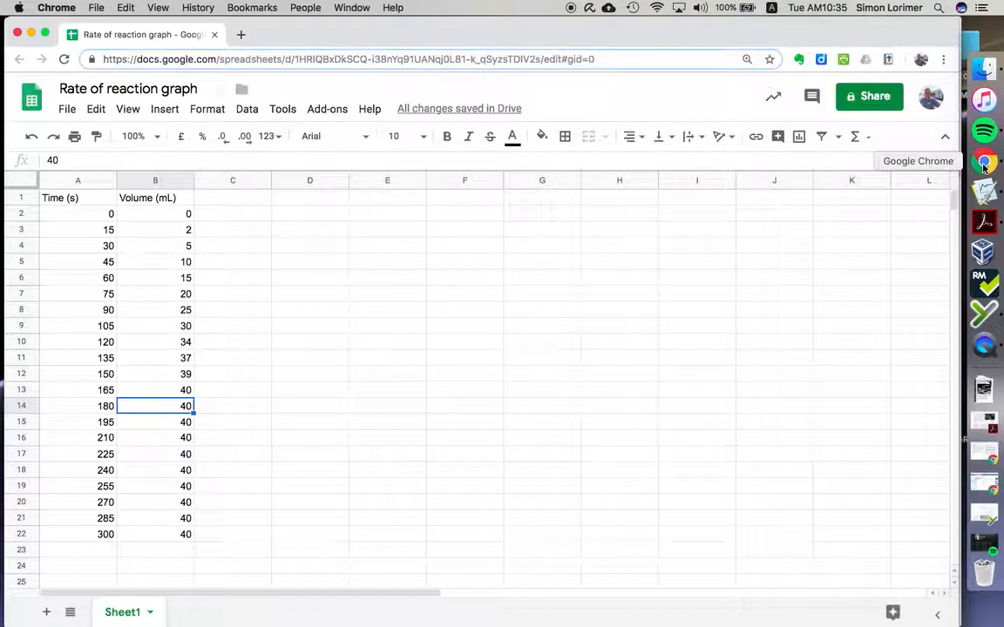
{"action": "left_click", "coordinate": [72, 197]}
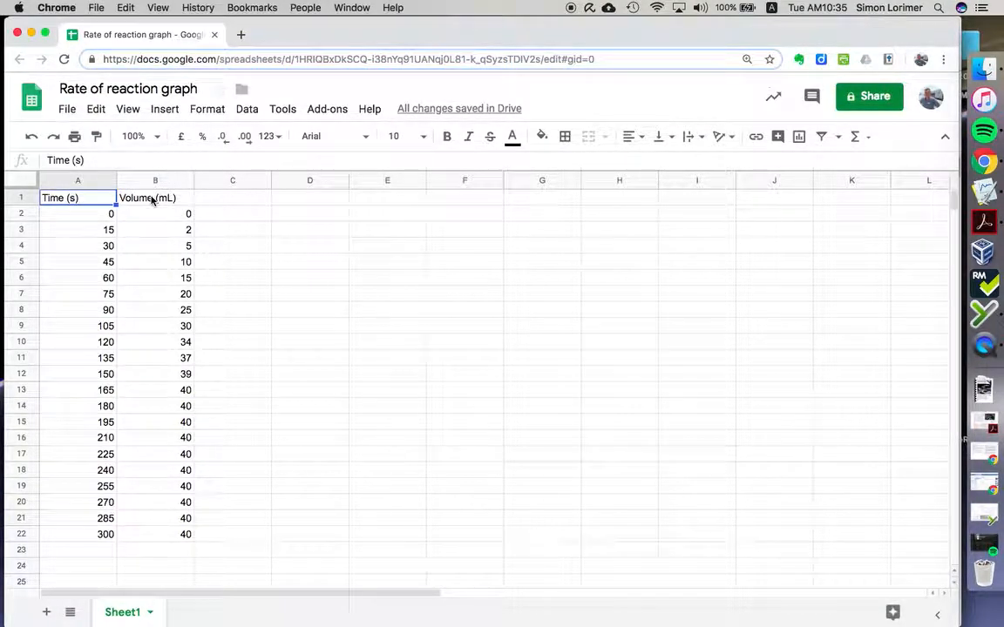
{"action": "left_click", "coordinate": [152, 199]}
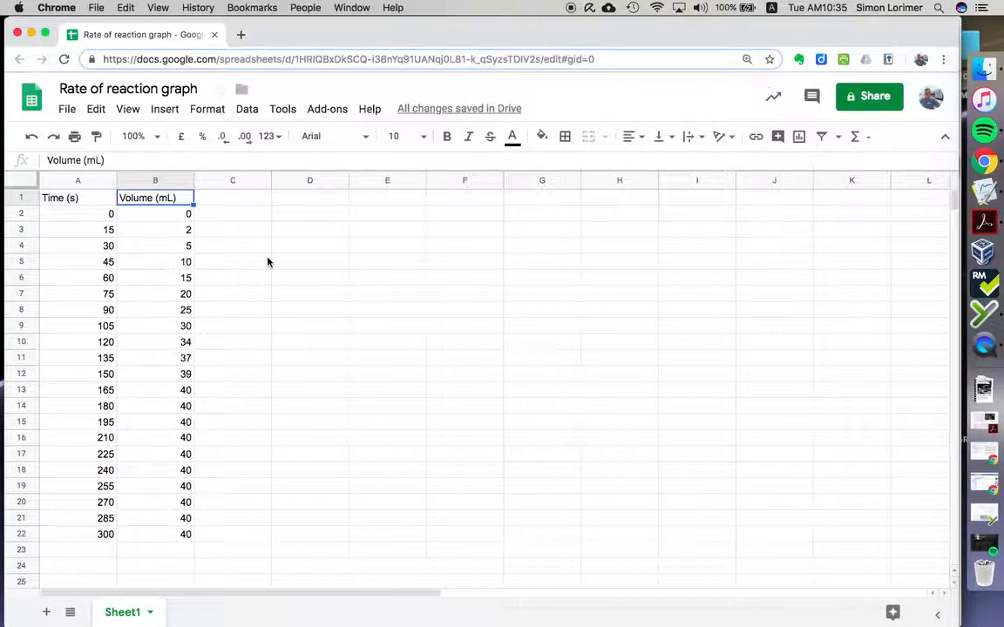
{"action": "left_click", "coordinate": [291, 265]}
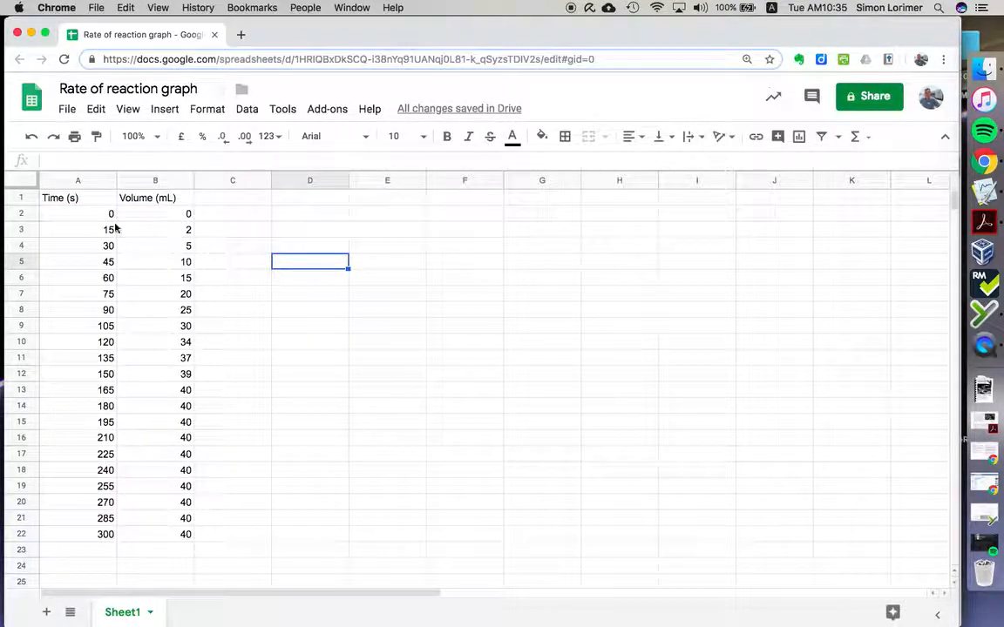
Step: Insert a chart of the time and volume data in A1:B22, place it beside the table and enlarge it
{"action": "left_click_drag", "start_coordinate": [70, 199], "coordinate": [190, 538]}
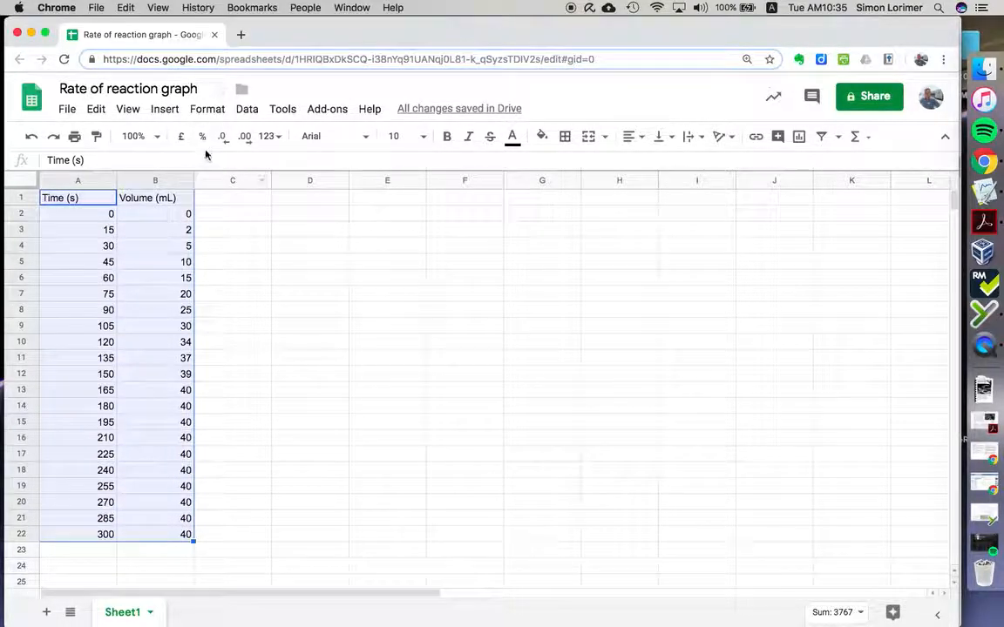
{"action": "left_click", "coordinate": [161, 111]}
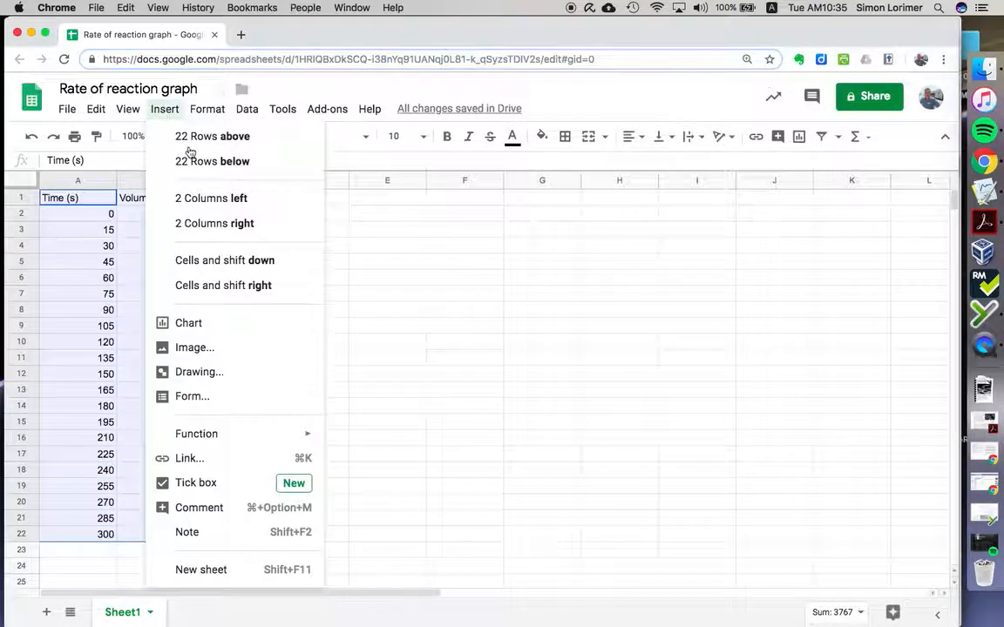
{"action": "left_click", "coordinate": [232, 324]}
{"action": "left_click_drag", "start_coordinate": [311, 240], "coordinate": [400, 202]}
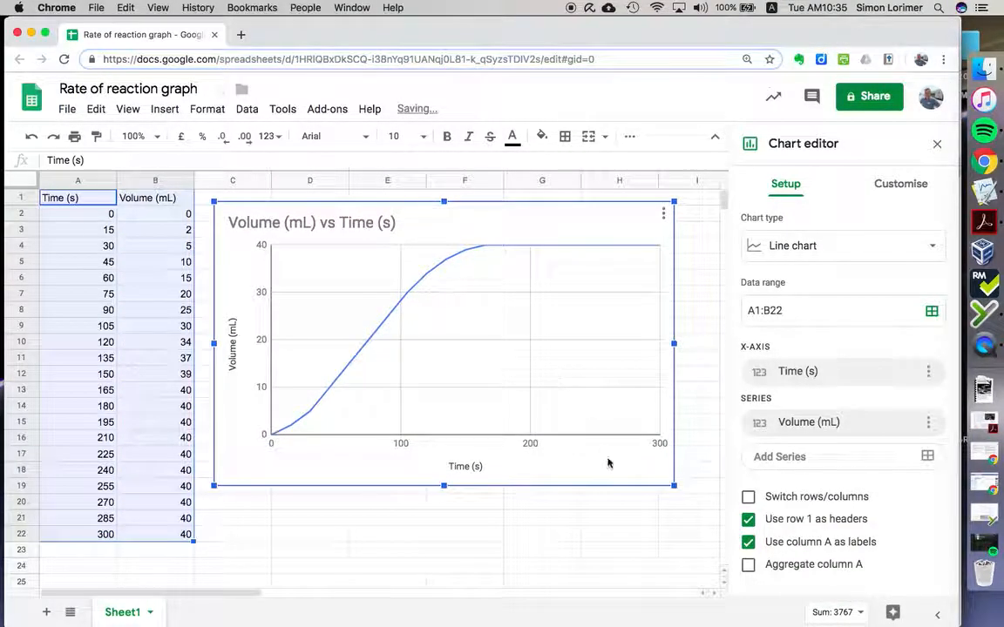
{"action": "left_click_drag", "start_coordinate": [672, 492], "coordinate": [765, 542]}
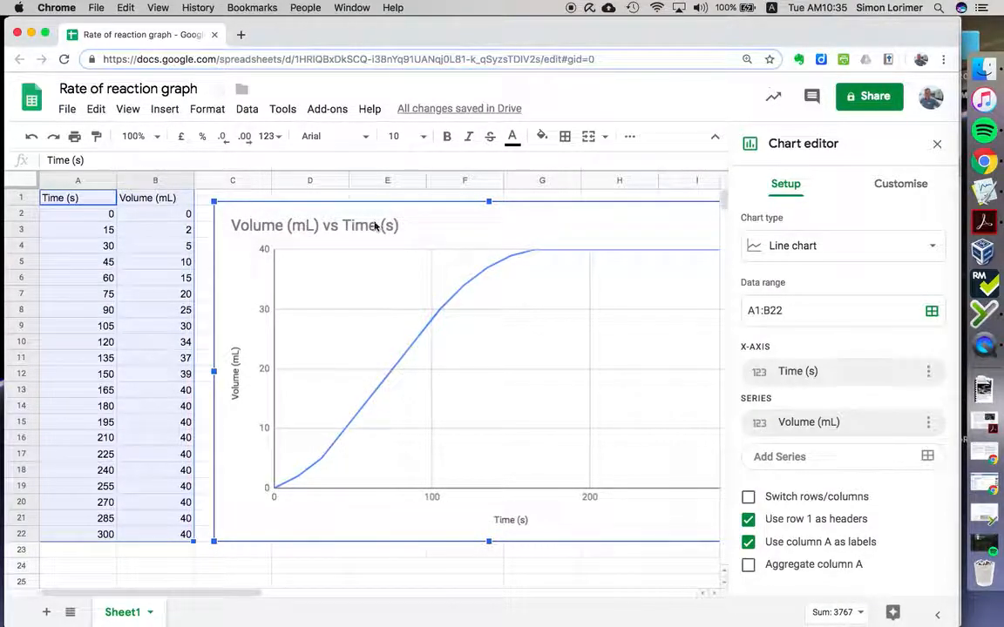
Step: Add a linear trend line to the chart's Volume (mL) series and label it with its equation
{"action": "double_click", "coordinate": [375, 226]}
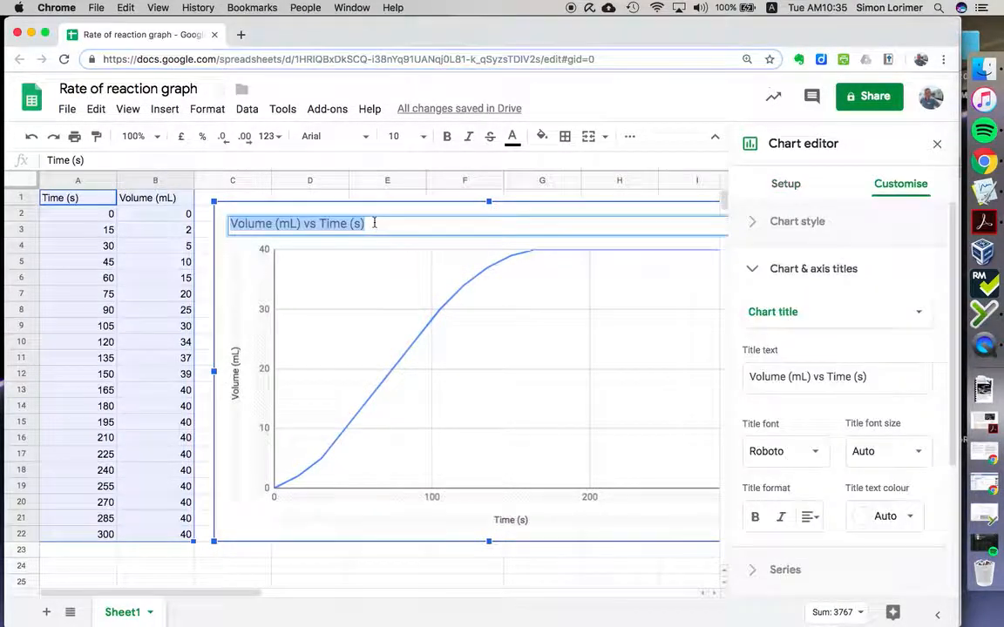
{"action": "left_click", "coordinate": [332, 276]}
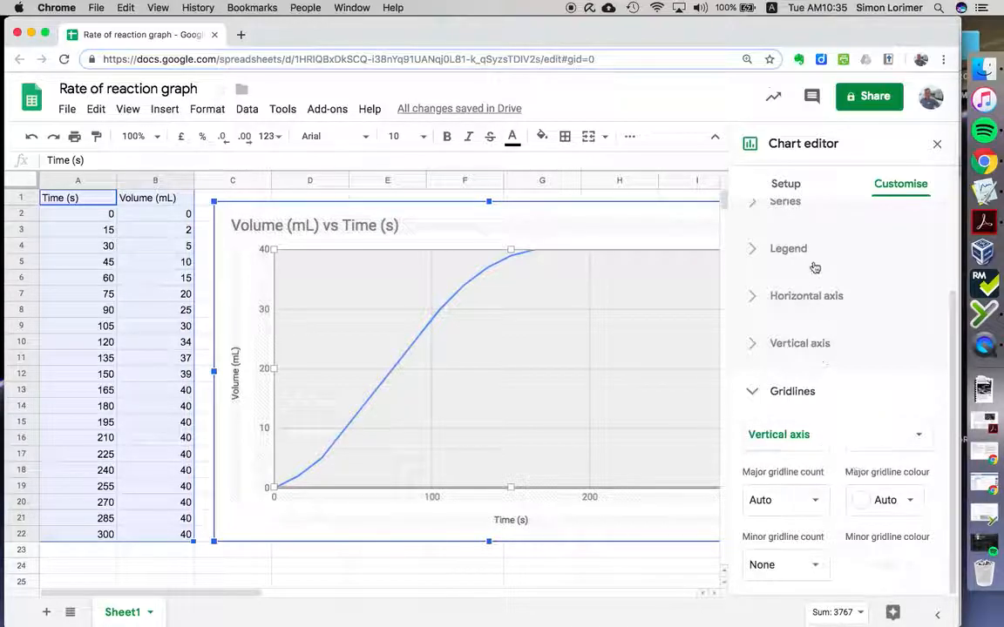
{"action": "left_click", "coordinate": [802, 204]}
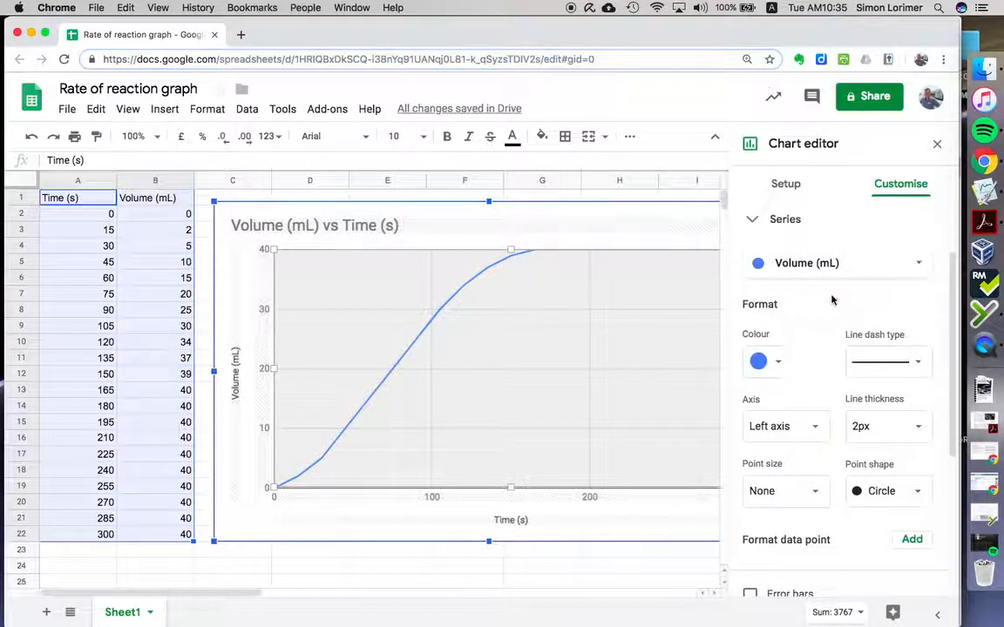
{"action": "scroll", "coordinate": [807, 481], "scroll_direction": "down", "scroll_amount": 5}
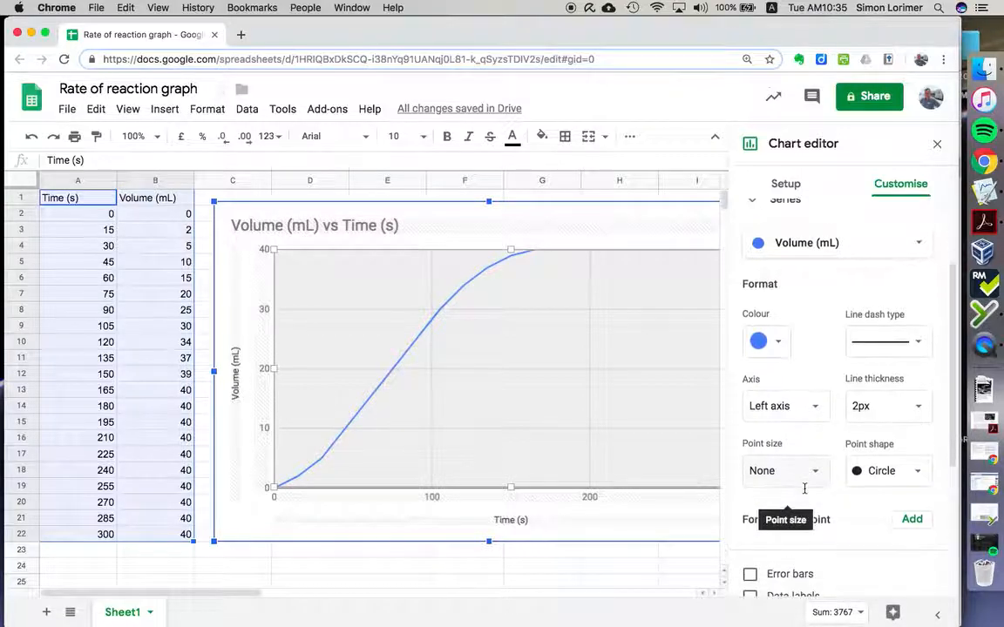
{"action": "left_click", "coordinate": [749, 485]}
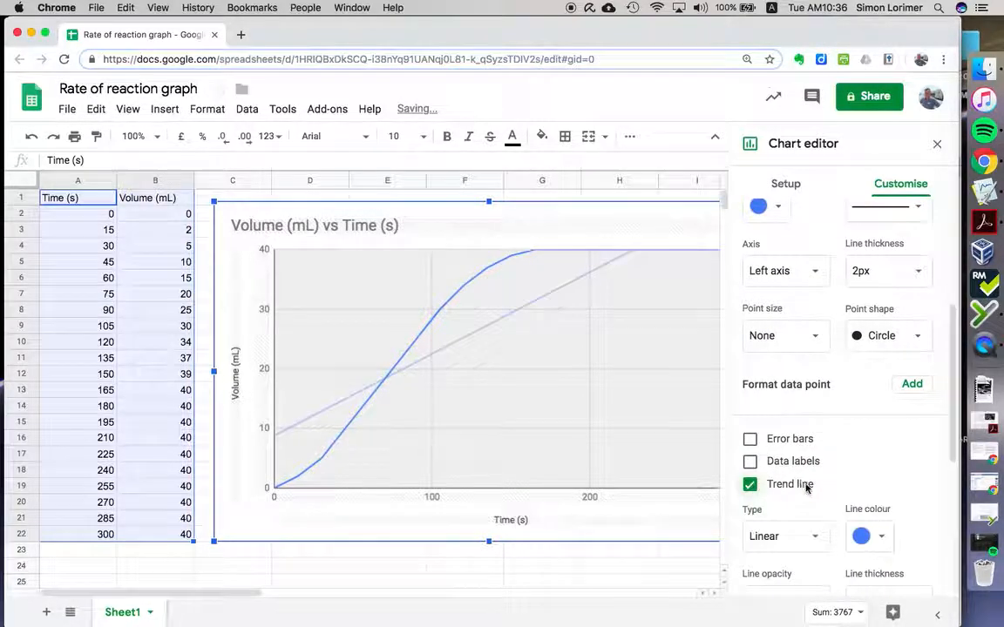
{"action": "scroll", "coordinate": [827, 498], "scroll_direction": "down", "scroll_amount": 4}
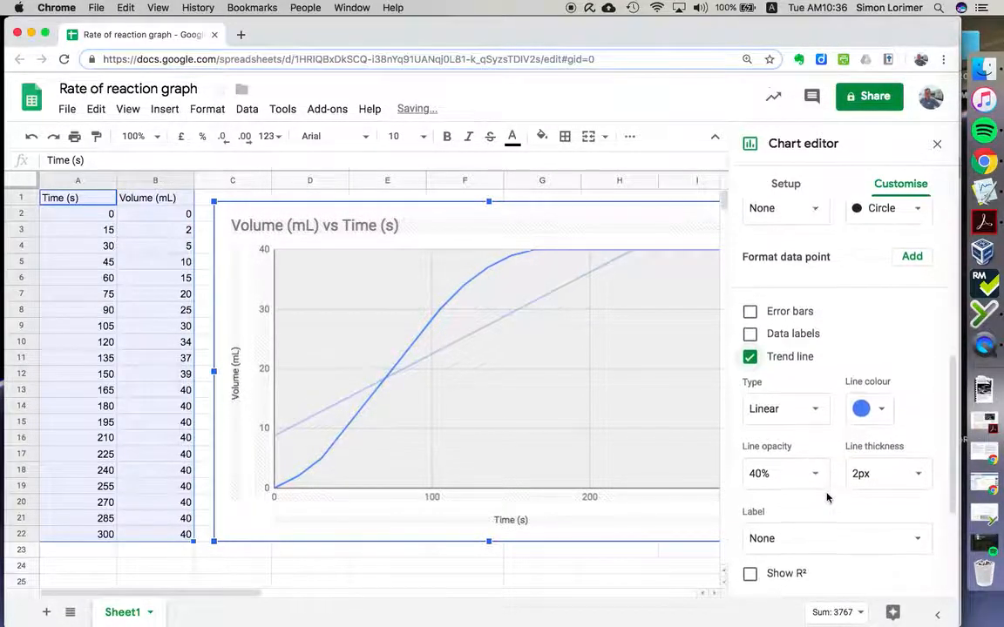
{"action": "scroll", "coordinate": [834, 529], "scroll_direction": "down", "scroll_amount": 2}
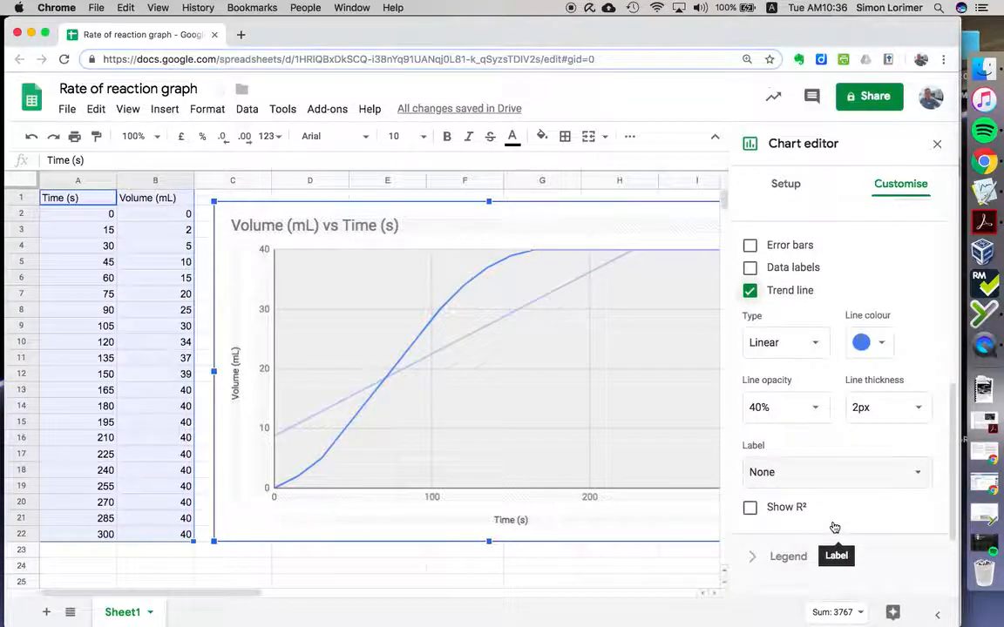
{"action": "left_click", "coordinate": [795, 473]}
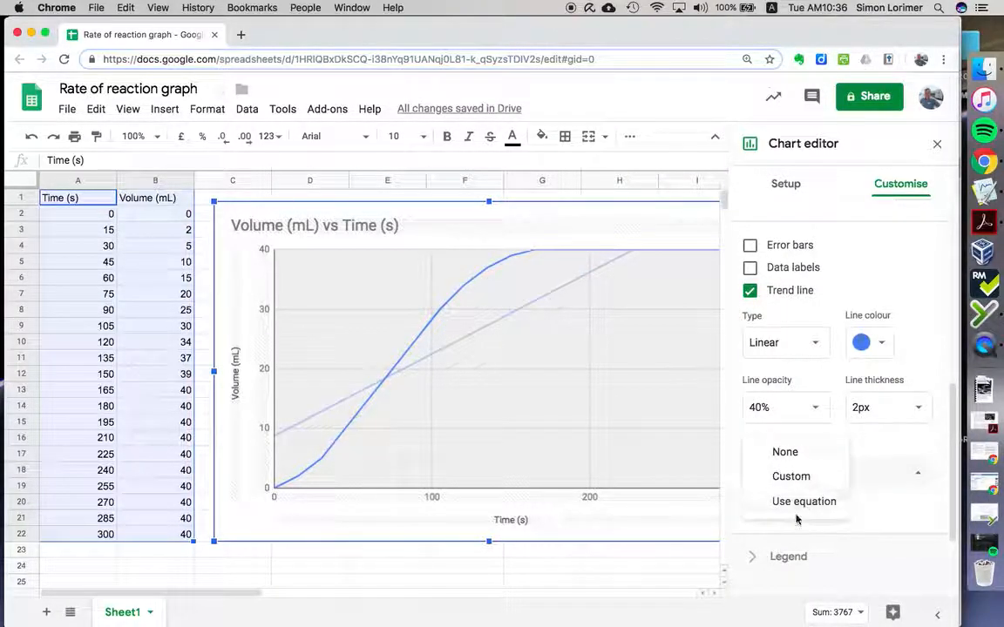
{"action": "left_click", "coordinate": [800, 504]}
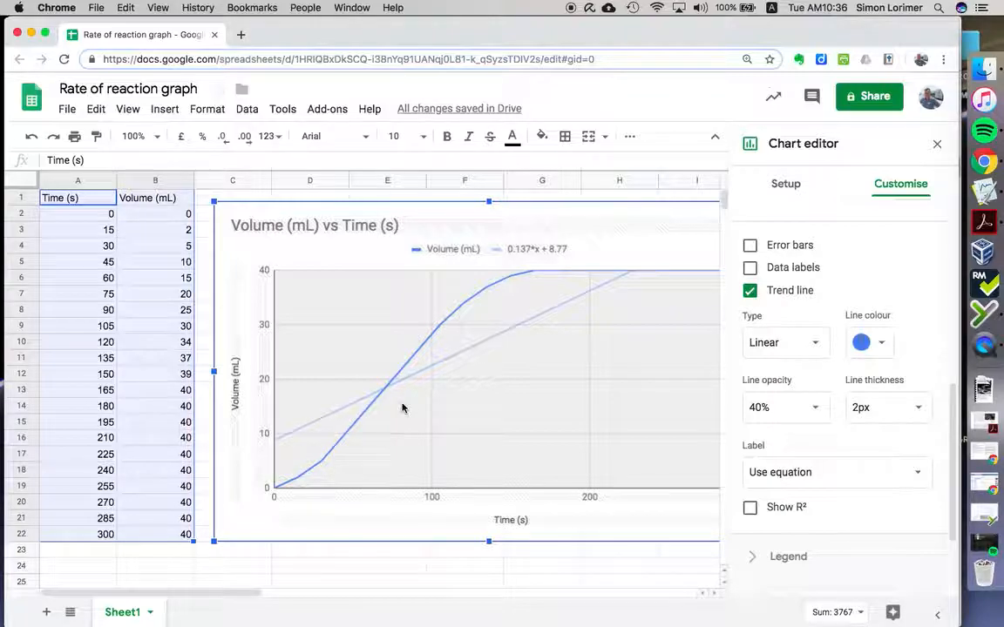
Step: Switch to Logger Pro and check the Time column's name and units in its column options
{"action": "left_click", "coordinate": [987, 191]}
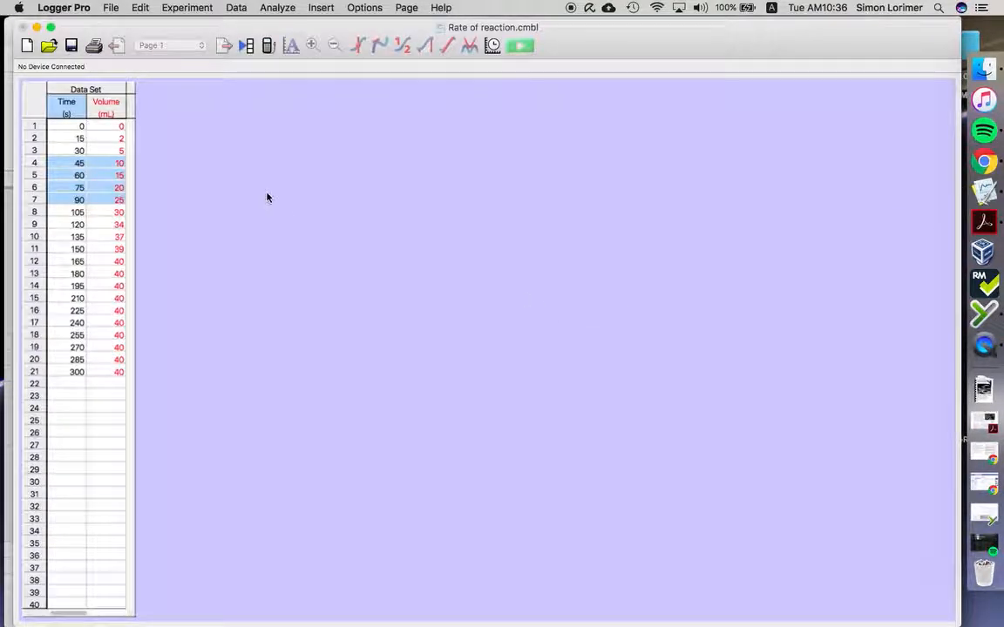
{"action": "left_click", "coordinate": [95, 139]}
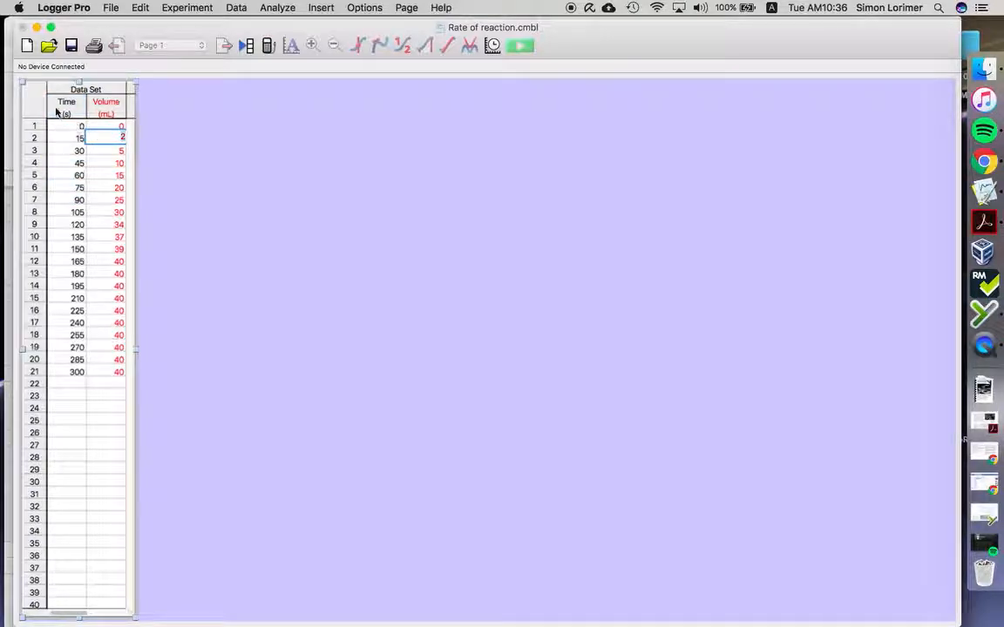
{"action": "double_click", "coordinate": [65, 105]}
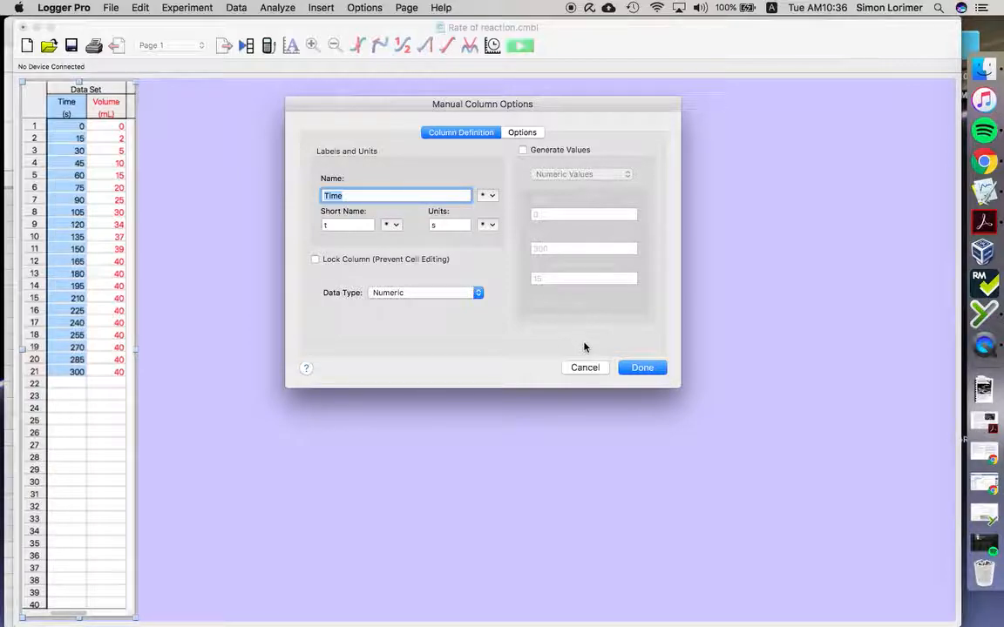
{"action": "left_click", "coordinate": [641, 368]}
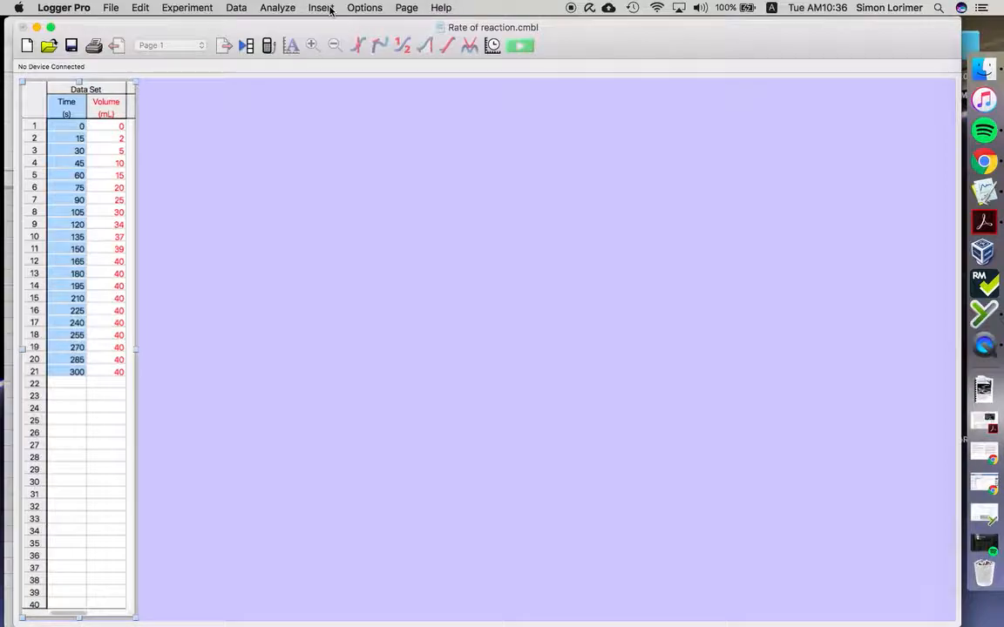
Step: Insert a graph of volume against time and position and enlarge it to fill the page beside the data table
{"action": "left_click", "coordinate": [331, 10]}
{"action": "left_click", "coordinate": [329, 25]}
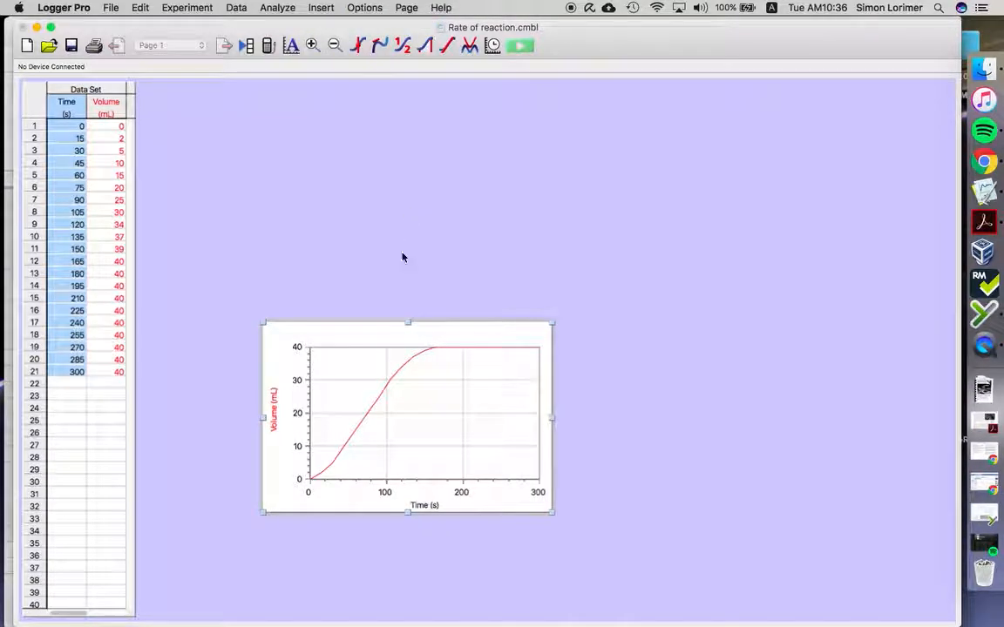
{"action": "left_click_drag", "start_coordinate": [360, 327], "coordinate": [242, 93]}
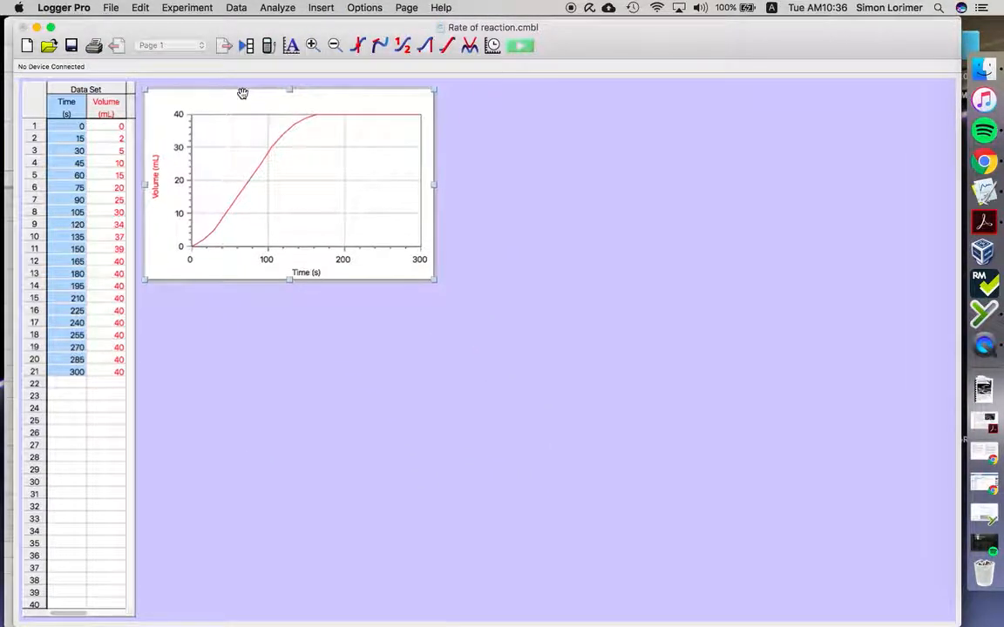
{"action": "left_click_drag", "start_coordinate": [433, 279], "coordinate": [933, 604]}
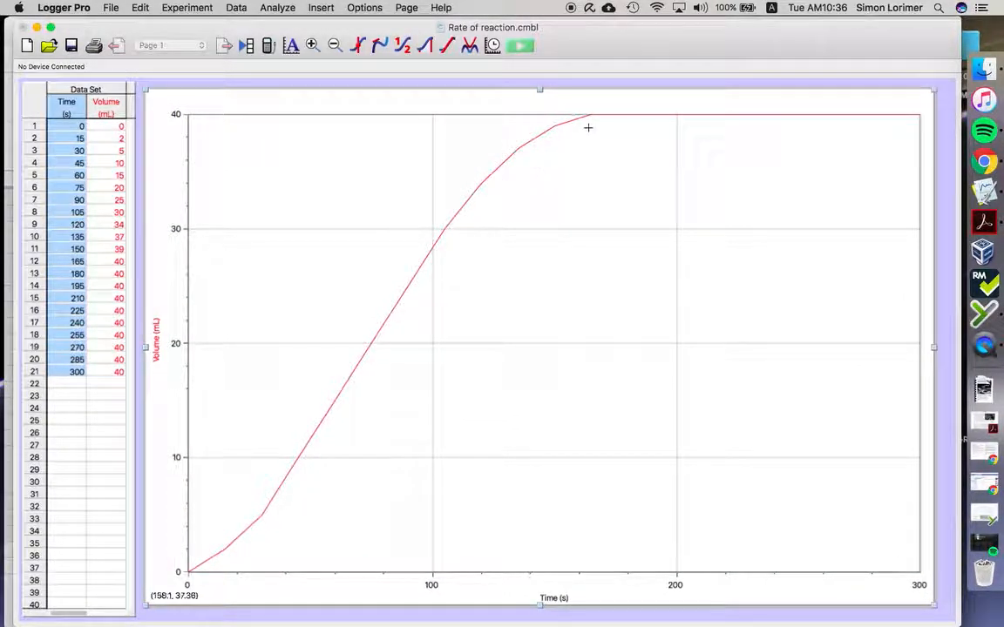
Step: Rescale the graph's volume axis so that its range extends above 40 mL
{"action": "double_click", "coordinate": [189, 177]}
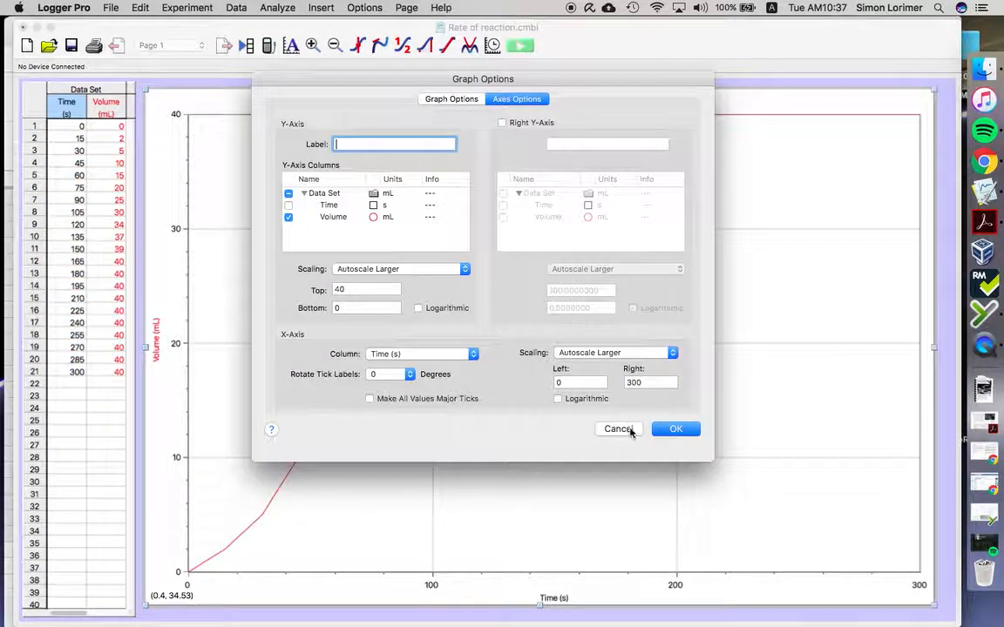
{"action": "left_click", "coordinate": [630, 429]}
{"action": "left_click_drag", "start_coordinate": [187, 205], "coordinate": [188, 251]}
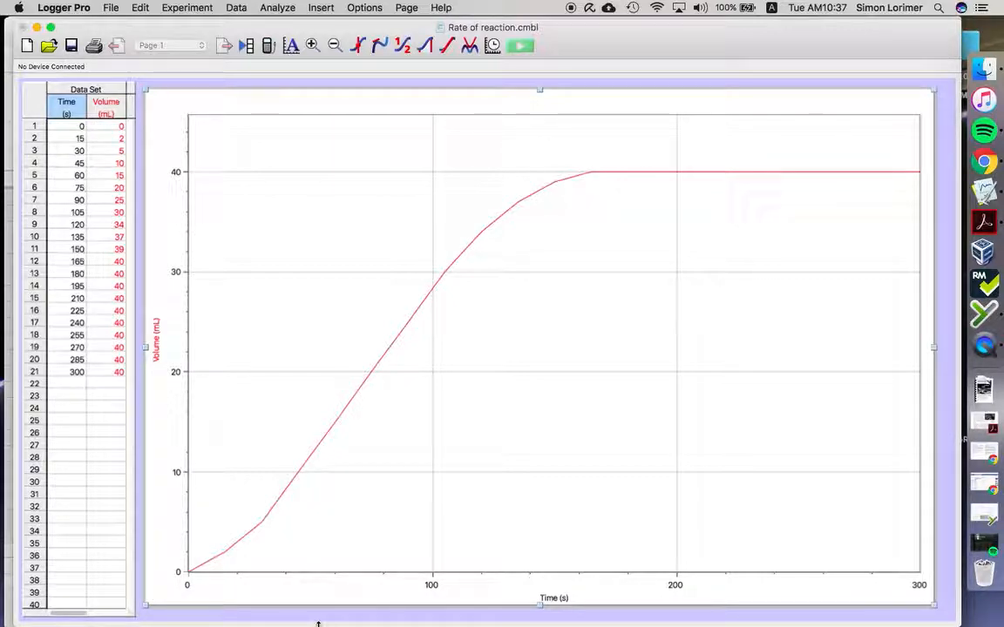
Step: Replace a trial linear fit of the whole curve with a linear fit of only the straight section from 45 to 90 s
{"action": "left_click", "coordinate": [447, 47]}
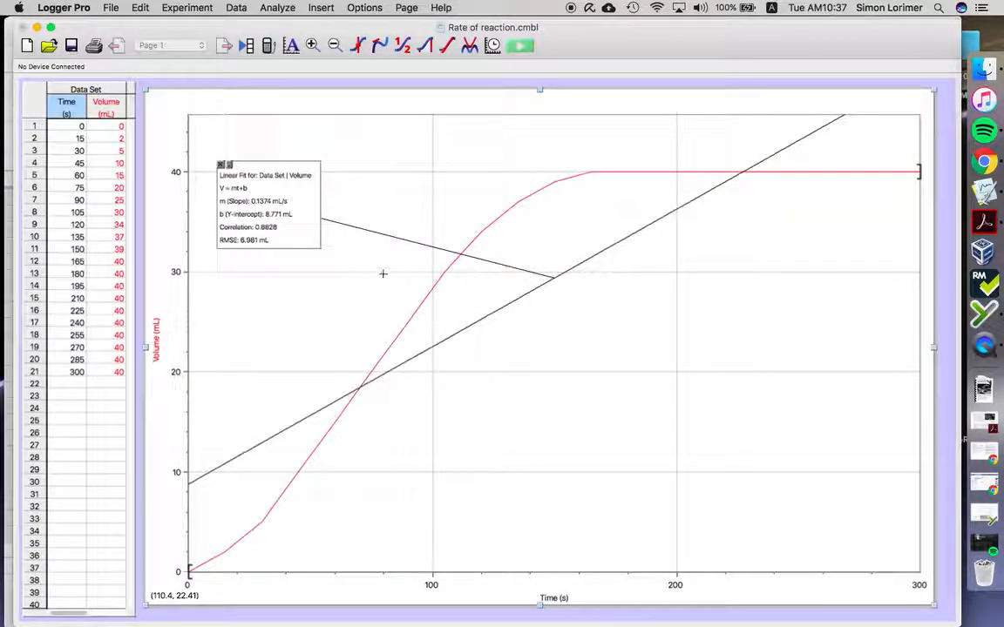
{"action": "left_click", "coordinate": [221, 164]}
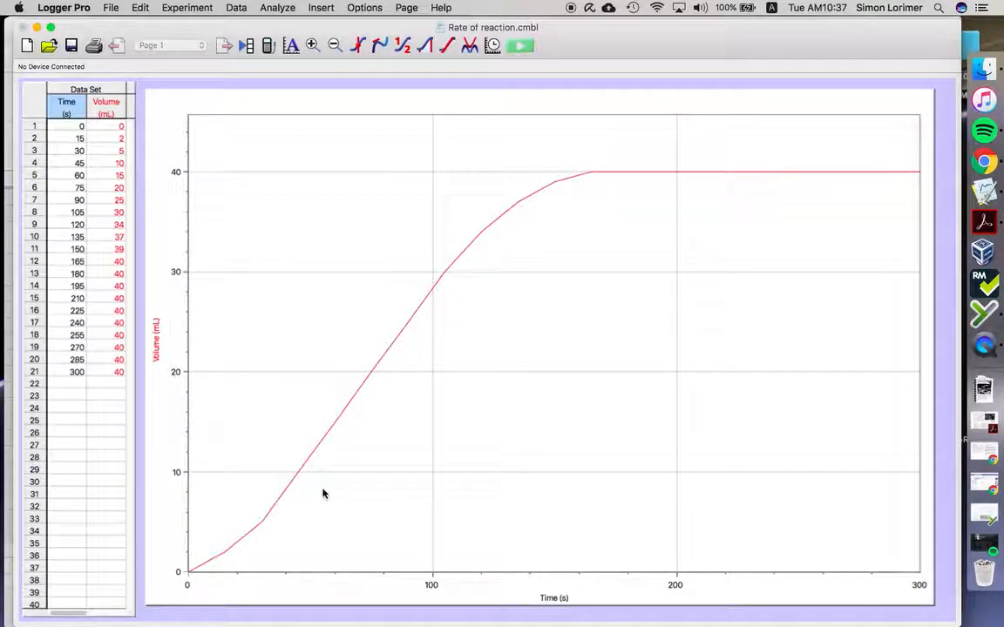
{"action": "left_click_drag", "start_coordinate": [267, 525], "coordinate": [441, 234]}
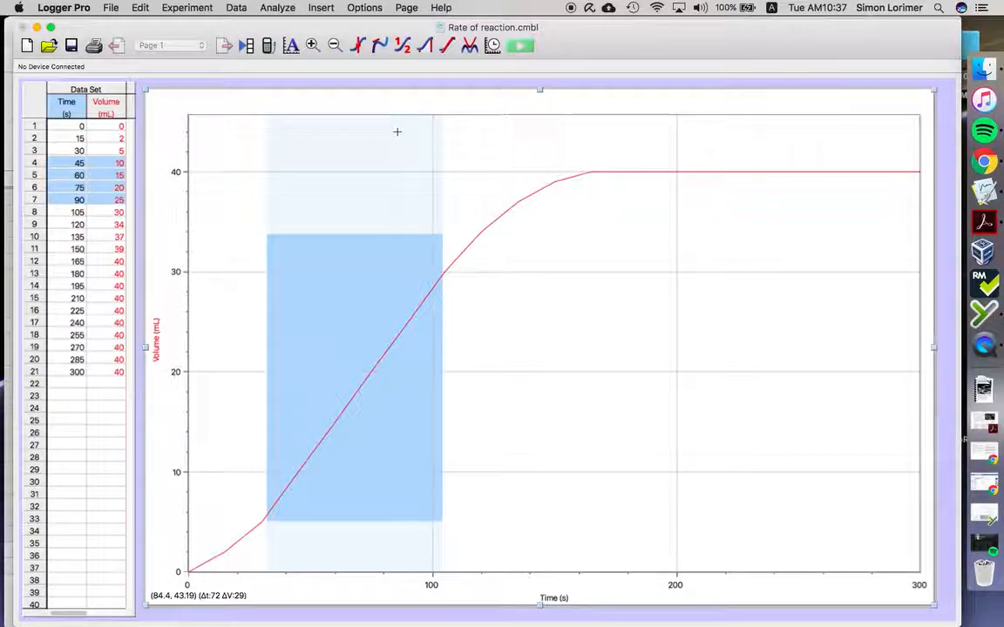
{"action": "left_click", "coordinate": [446, 49]}
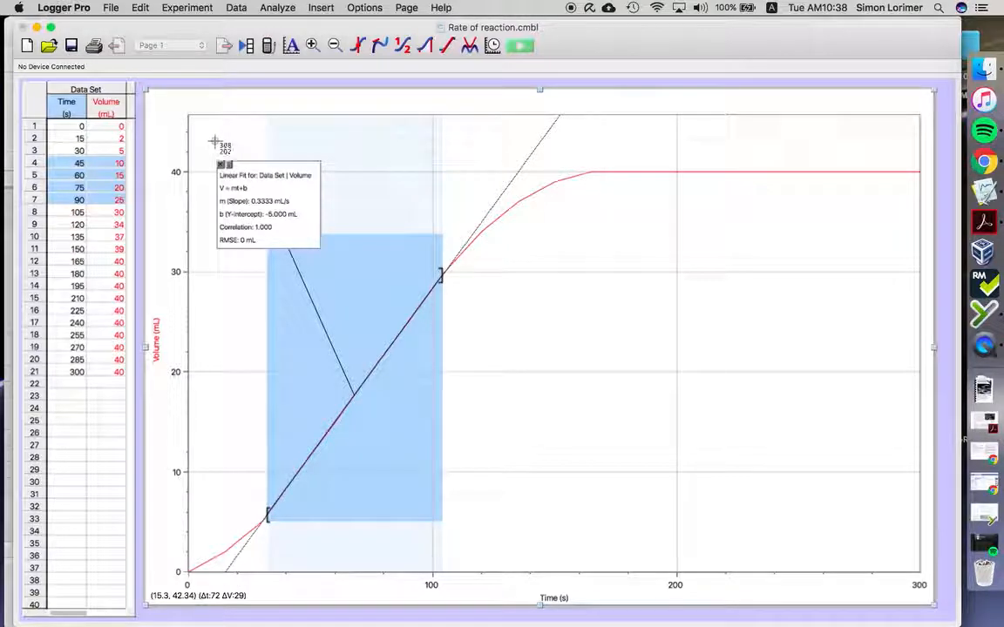
Step: Capture a screenshot of the graph area together with its linear fit results
{"action": "left_click_drag", "start_coordinate": [190, 204], "coordinate": [934, 605]}
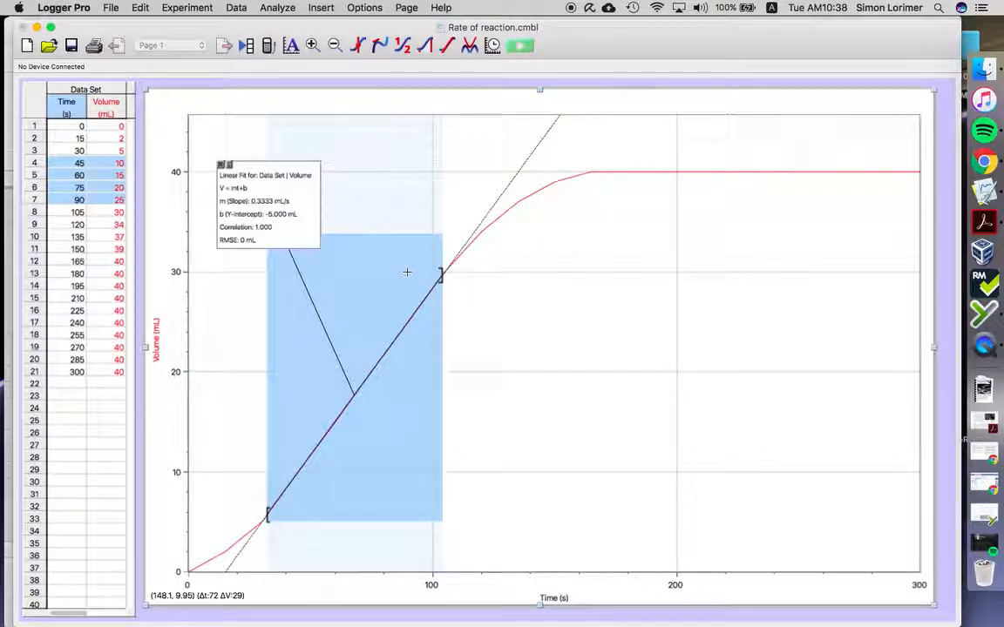